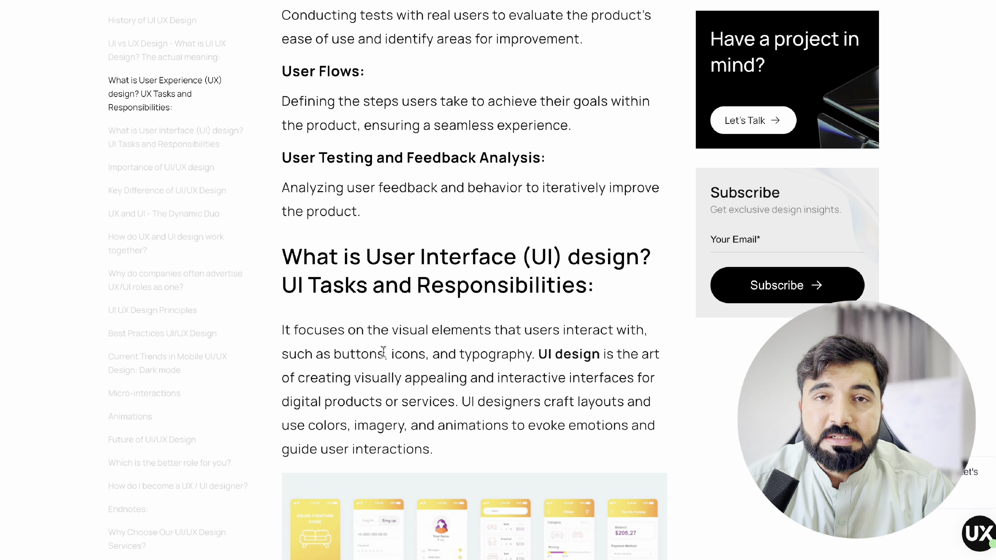
# Step: Scroll down to the 'What is User Interface (UI) design?' heading and the sample app screens
pyautogui.scroll(-5, 384, 352)
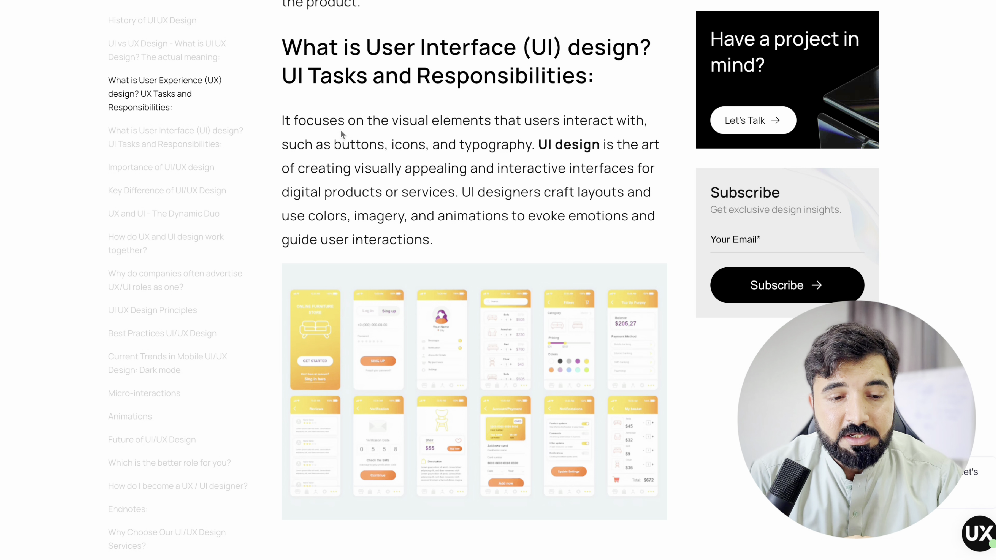
# Step: Scroll past the mockup image to the UI tasks list starting at 'Visual Design:'
pyautogui.scroll(-10, 340, 133)
# Step: Highlight the 'Color and Typography:' and 'Responsive Design:' headings, reading down to Interaction Design
pyautogui.moveTo(126, 147); pyautogui.dragTo(320, 148)
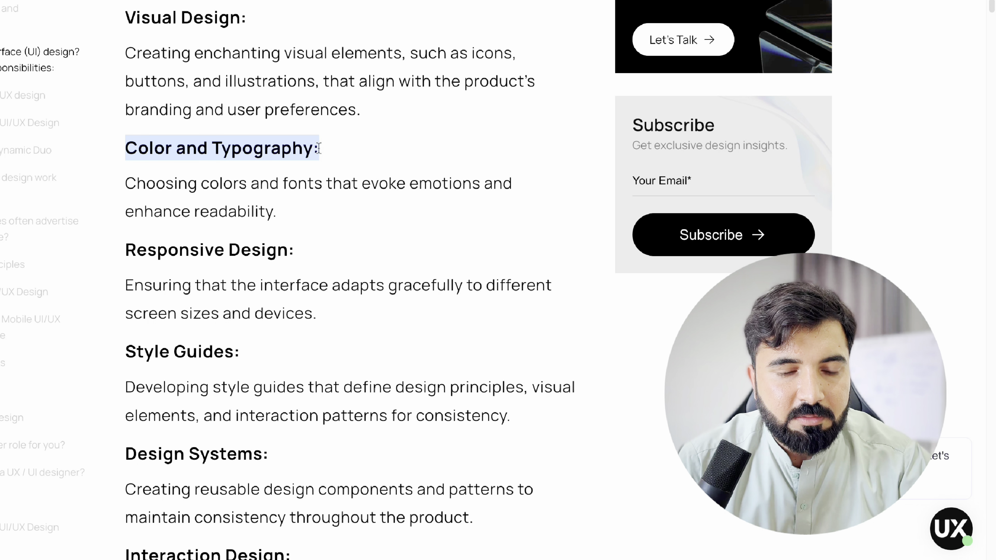
pyautogui.scroll(-2, 318, 148)
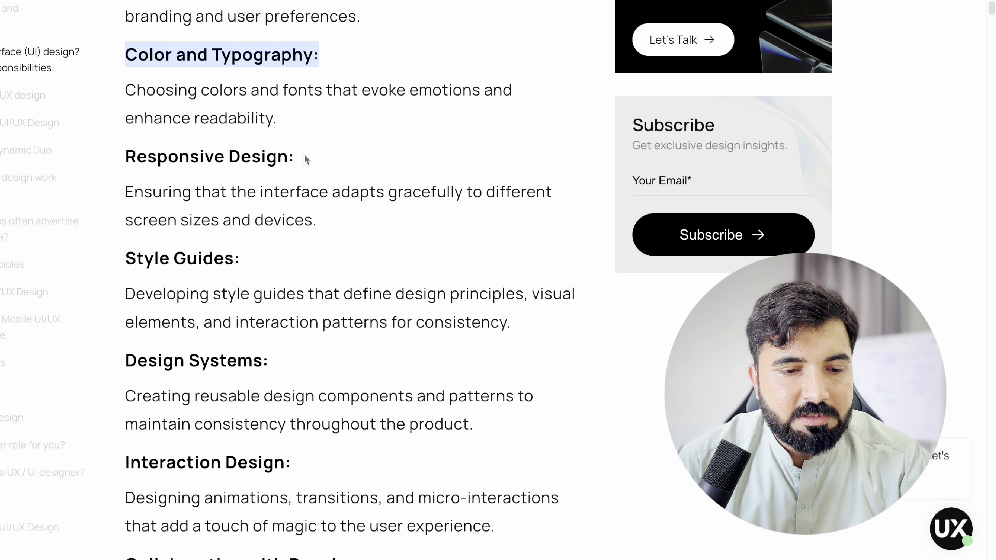
pyautogui.moveTo(305, 155); pyautogui.dragTo(137, 156)
pyautogui.scroll(-1, 134, 155)
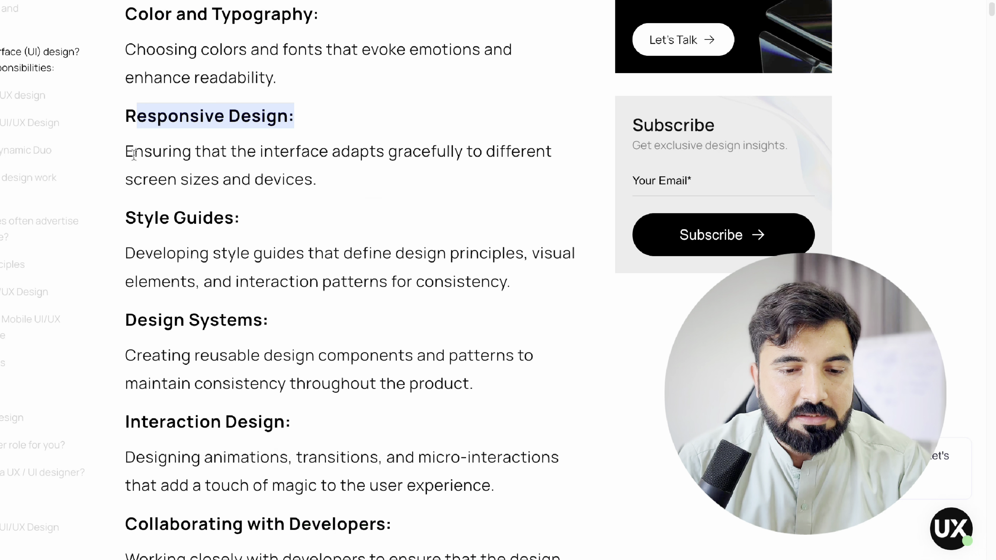